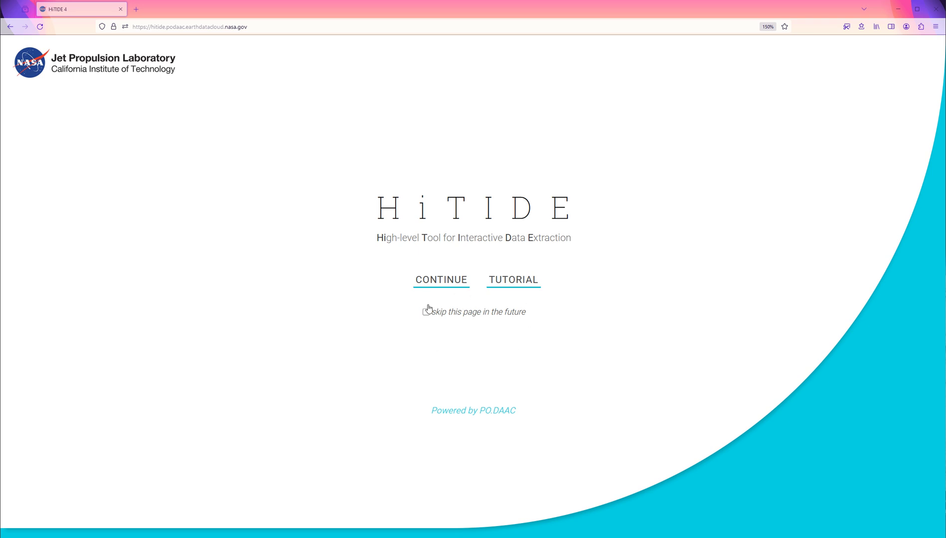
# Continue past the HiTIDE welcome page to reach the dataset search map
pyautogui.click(444, 279)
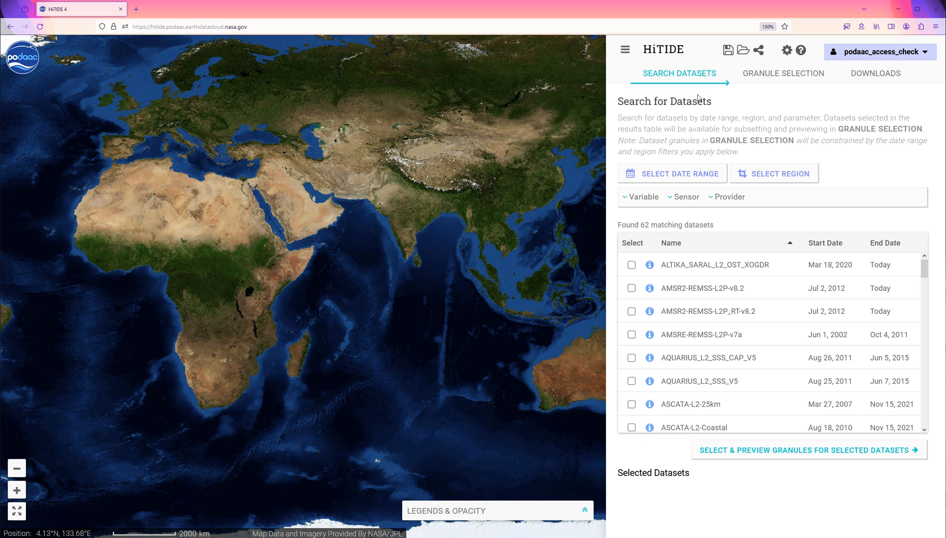
# Filter the dataset search to dates from 11/25/2023 through December 15, 2023
pyautogui.click(696, 179)
pyautogui.click(482, 117)
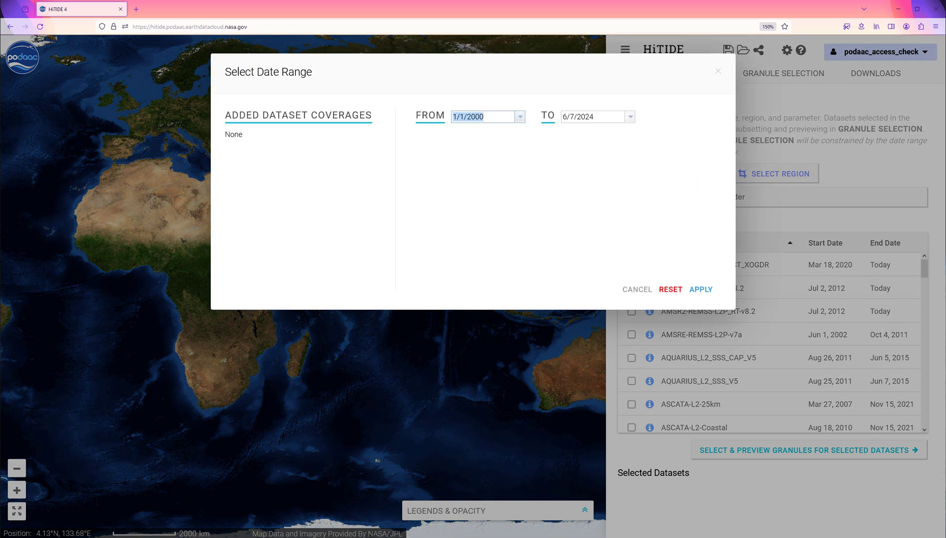
pyautogui.write('11/25/2023')
pyautogui.click(630, 117)
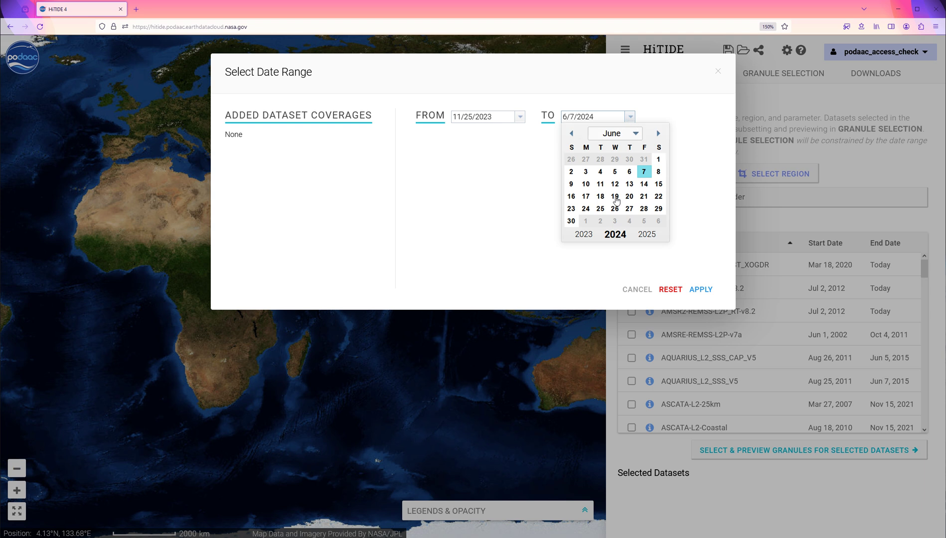
pyautogui.click(584, 237)
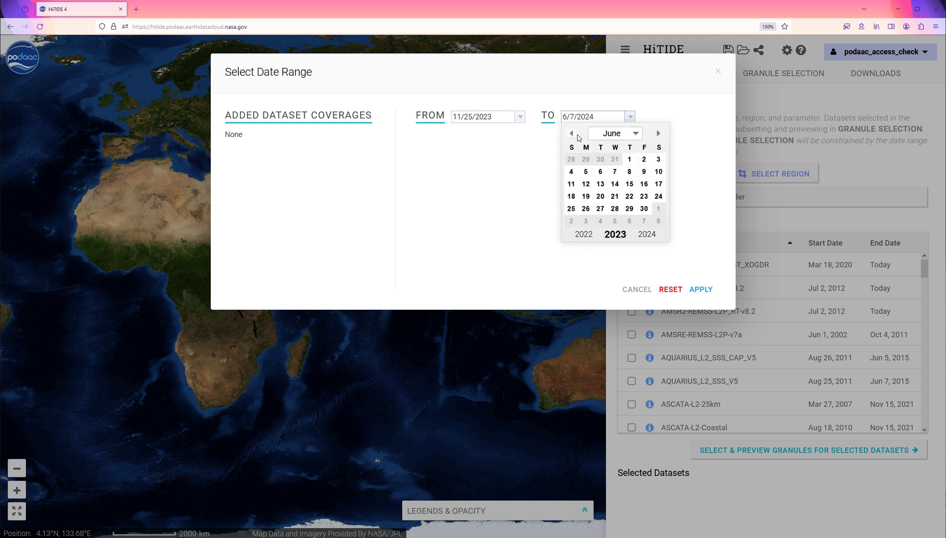
pyautogui.click(627, 135)
pyautogui.click(613, 316)
pyautogui.click(644, 184)
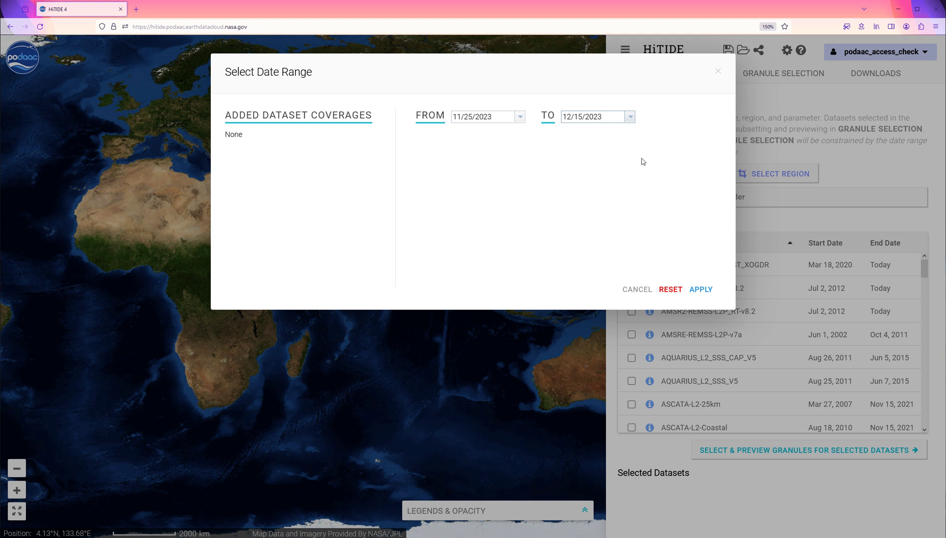
pyautogui.click(701, 290)
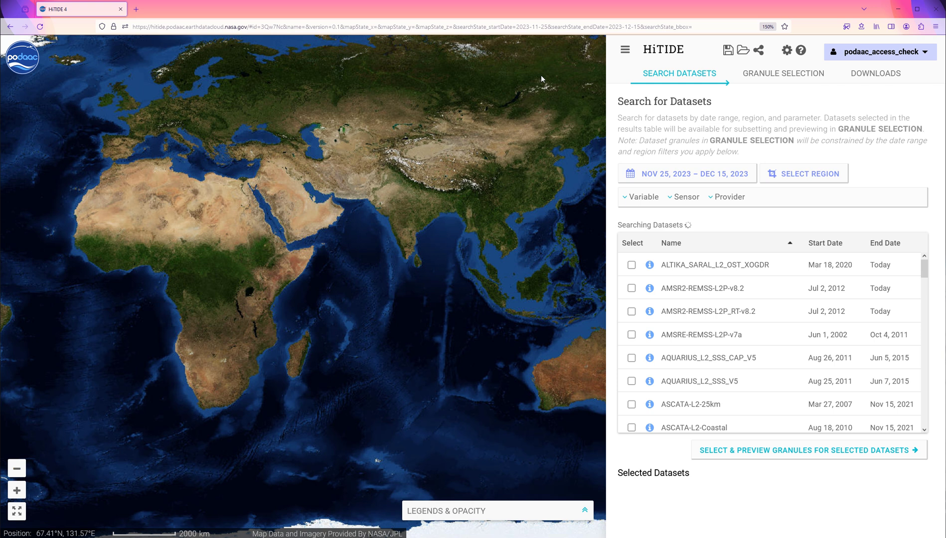
# Draw and apply a South Atlantic region box (-21.406, -21.797, 3.203, 1.406)
pyautogui.click(815, 175)
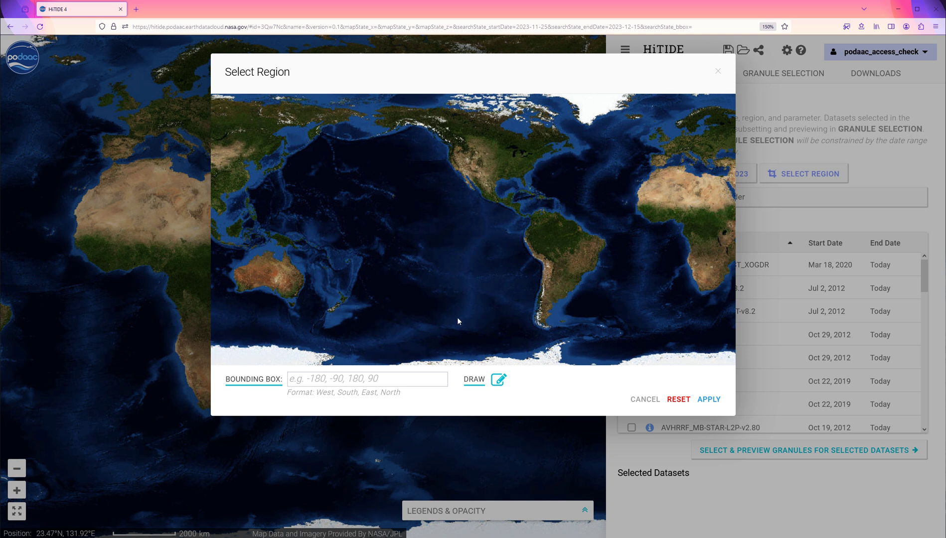
pyautogui.click(393, 380)
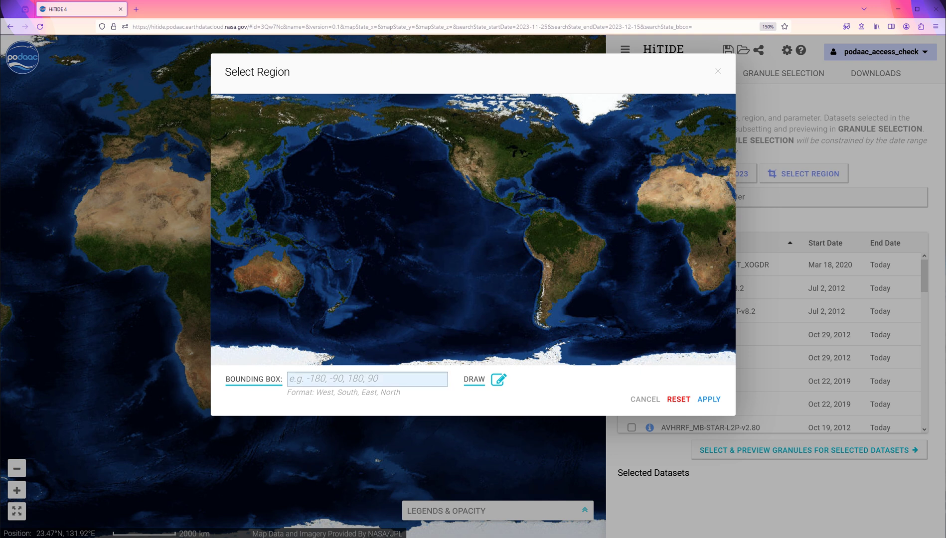
pyautogui.click(499, 382)
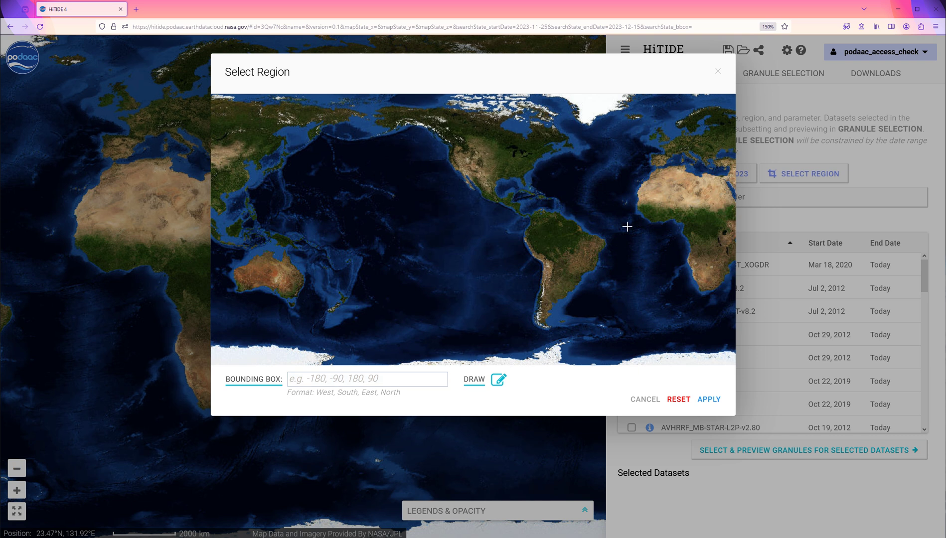
pyautogui.moveTo(628, 227)
pyautogui.mouseDown()
pyautogui.moveTo(658, 267)
pyautogui.moveTo(671, 268)
pyautogui.mouseUp()
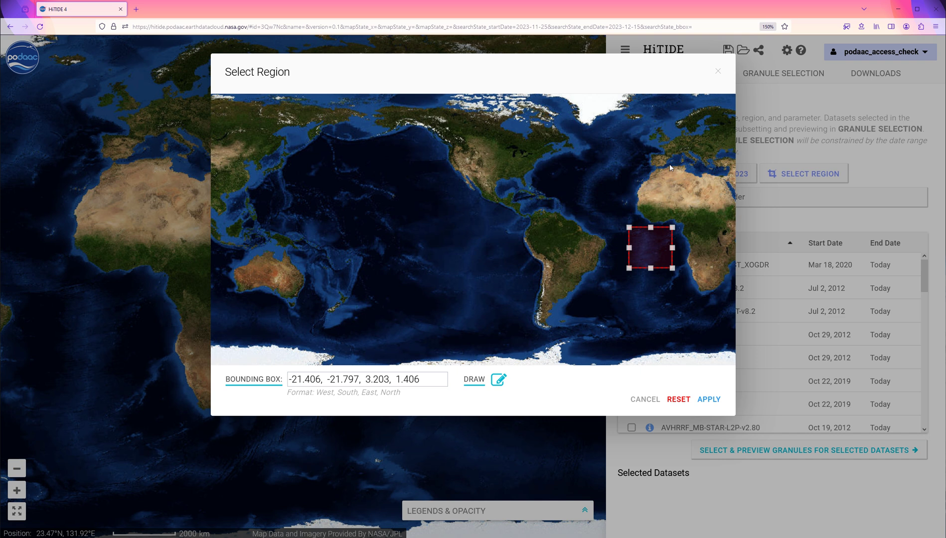
pyautogui.click(709, 400)
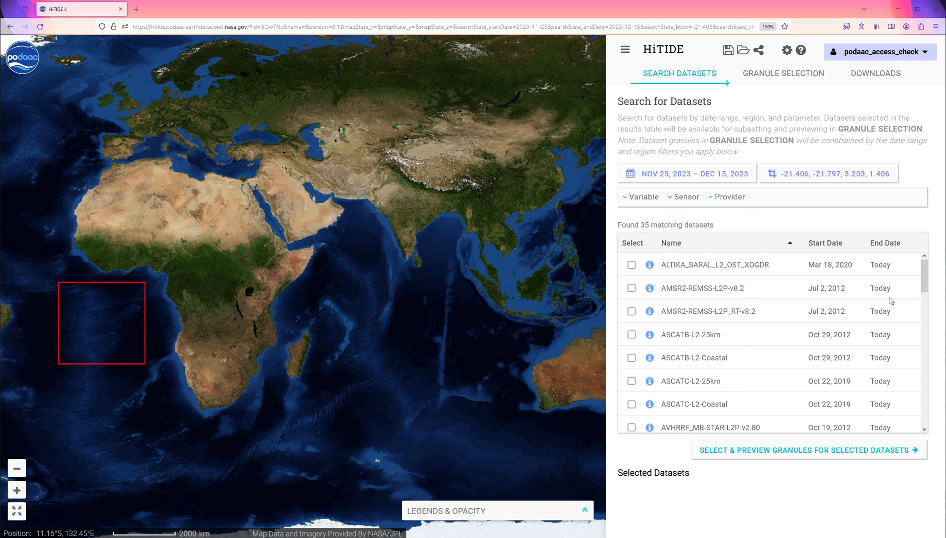
# Select the SWOT_L2_LR_SSH_BASIC_2.0 dataset and proceed to its 49 matching granules
pyautogui.moveTo(923, 278); pyautogui.dragTo(923, 406)
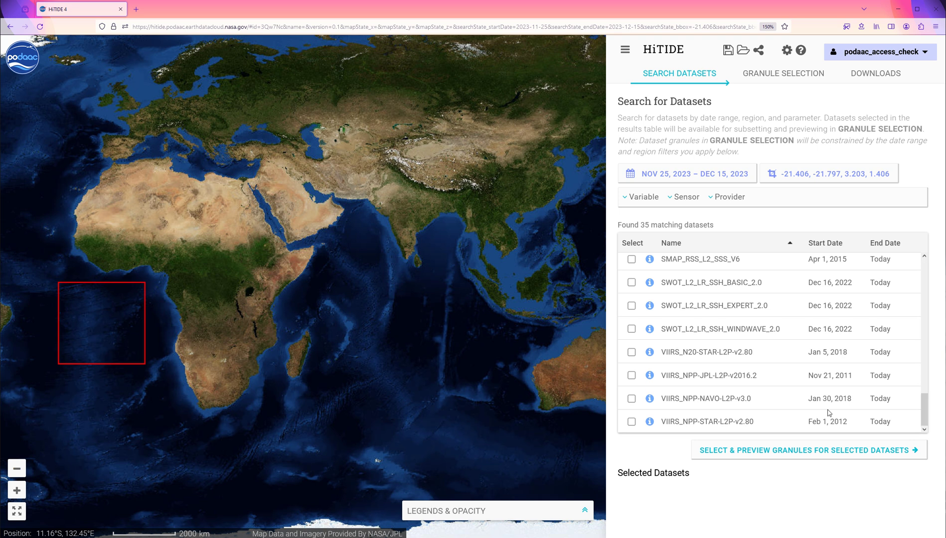
pyautogui.click(632, 282)
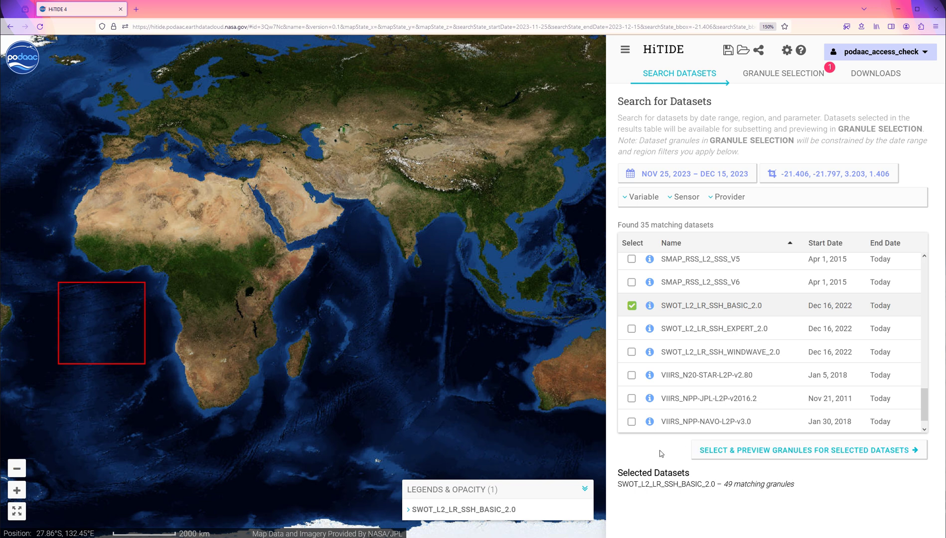
pyautogui.click(766, 457)
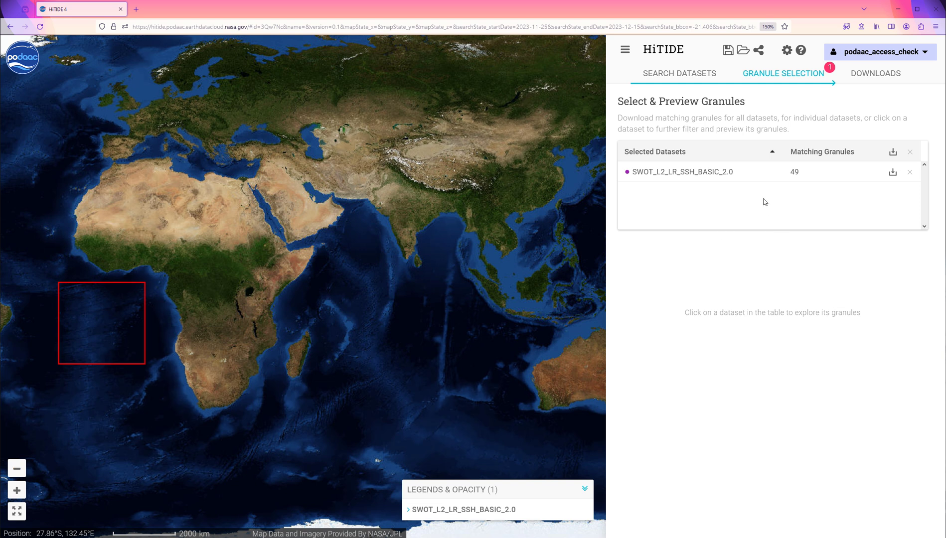
# Turn on map image previews for the first two SWOT granules
pyautogui.click(743, 177)
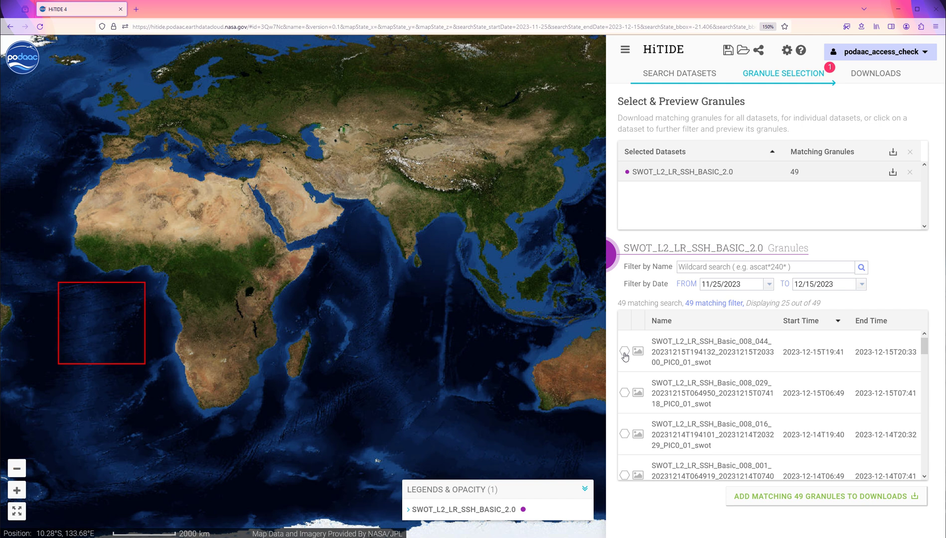
pyautogui.click(625, 352)
pyautogui.click(625, 394)
pyautogui.click(625, 393)
pyautogui.click(625, 352)
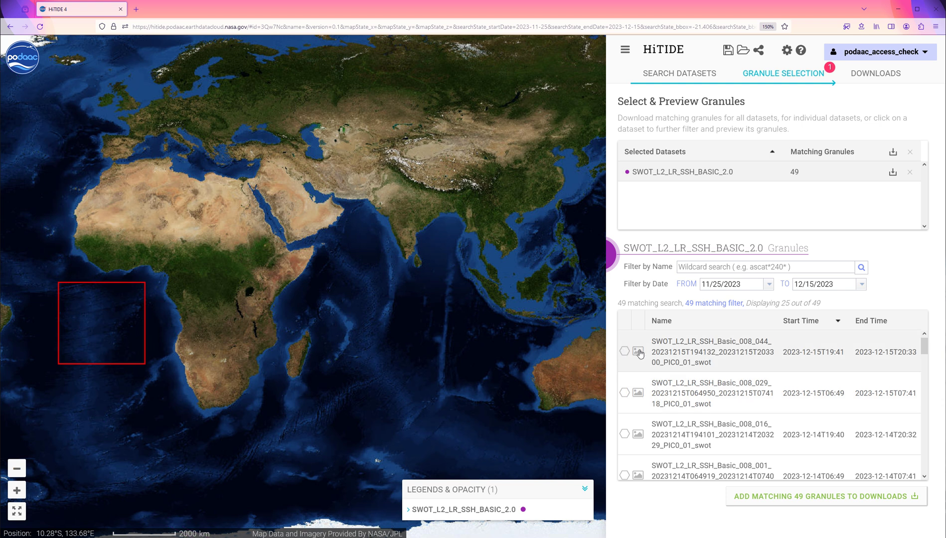
pyautogui.click(638, 351)
pyautogui.click(638, 394)
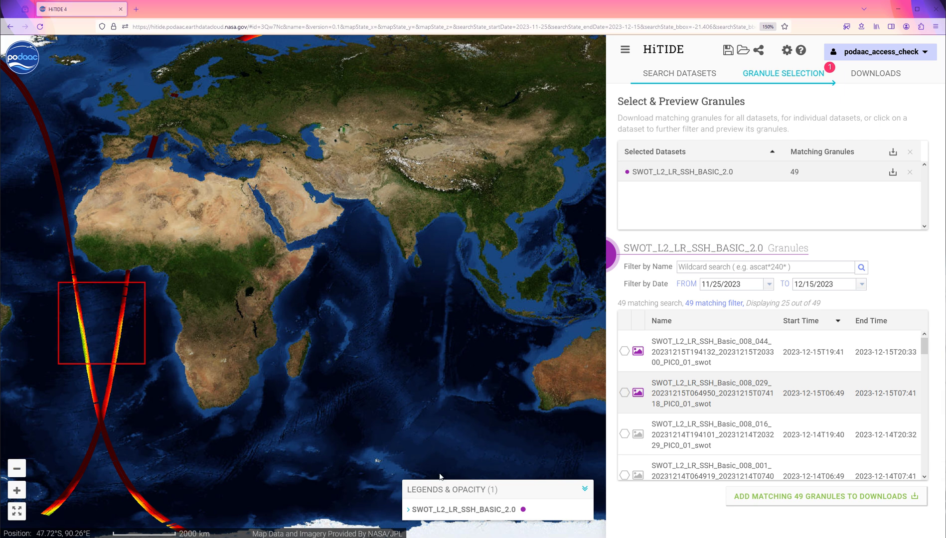
# Hide the ssh_karin layer and display ssh_karin_2 instead
pyautogui.click(466, 510)
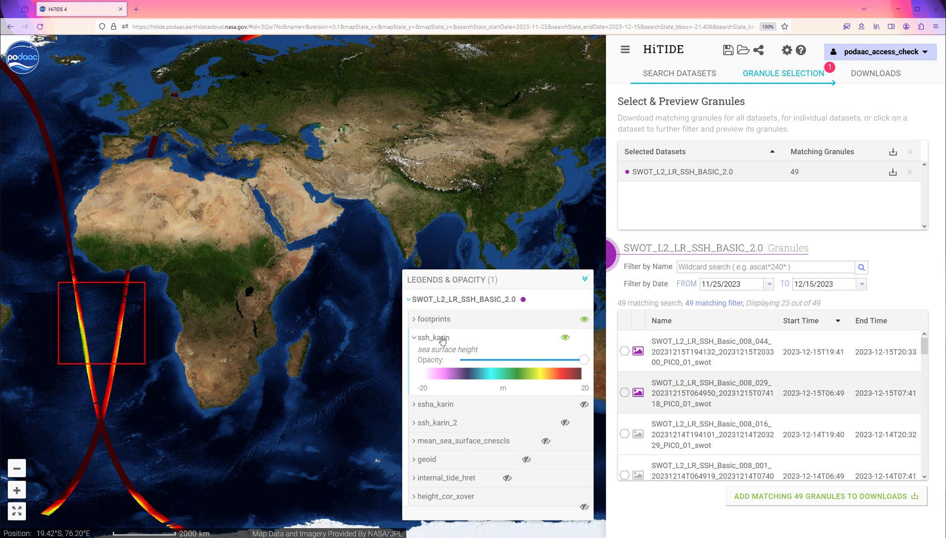
pyautogui.click(566, 338)
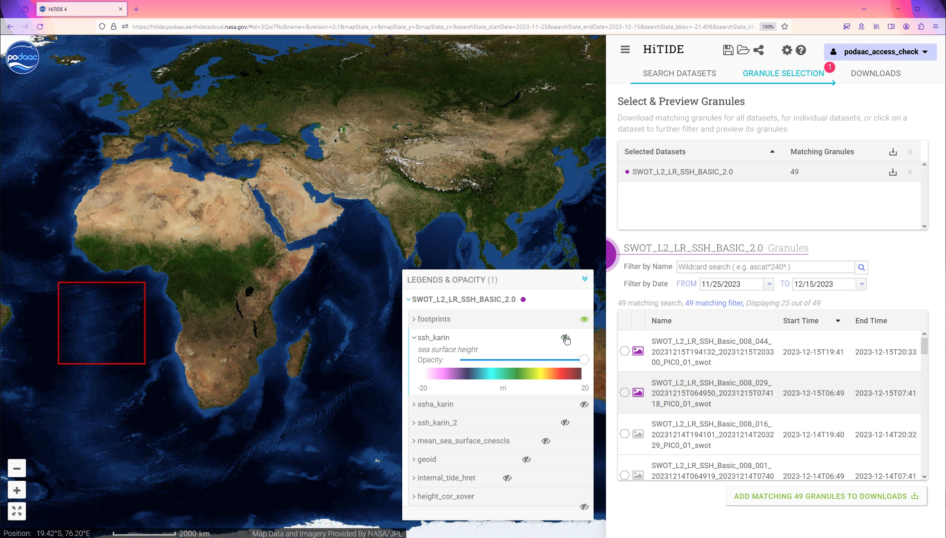
pyautogui.click(566, 423)
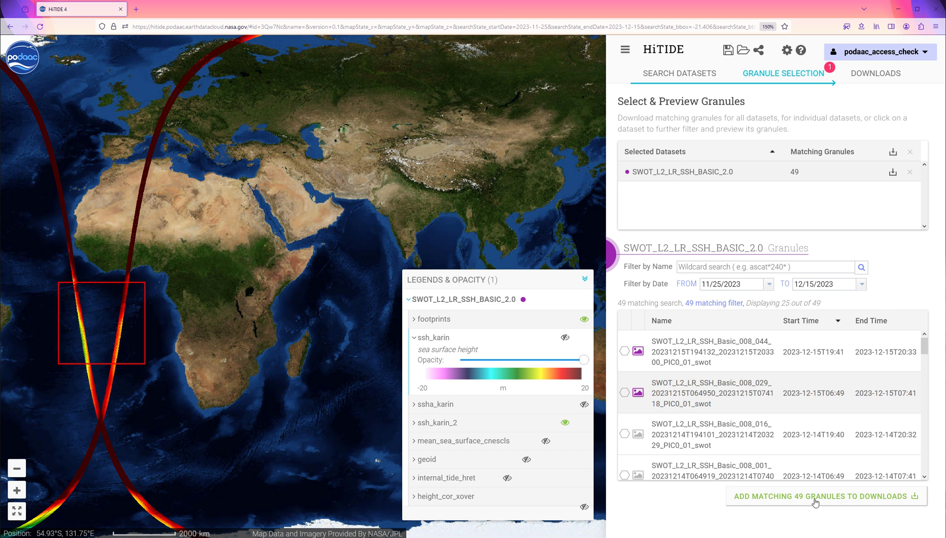
# Add the selected SWOT granules to Downloads, bringing the counter to 4
pyautogui.moveTo(925, 346)
pyautogui.mouseDown()
pyautogui.moveTo(925, 466)
pyautogui.moveTo(927, 345)
pyautogui.mouseUp()
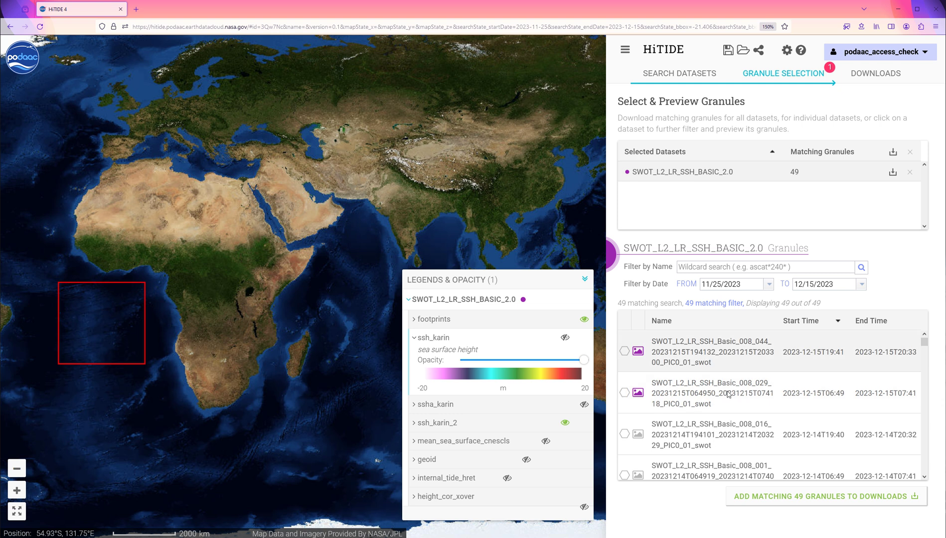
pyautogui.click(739, 267)
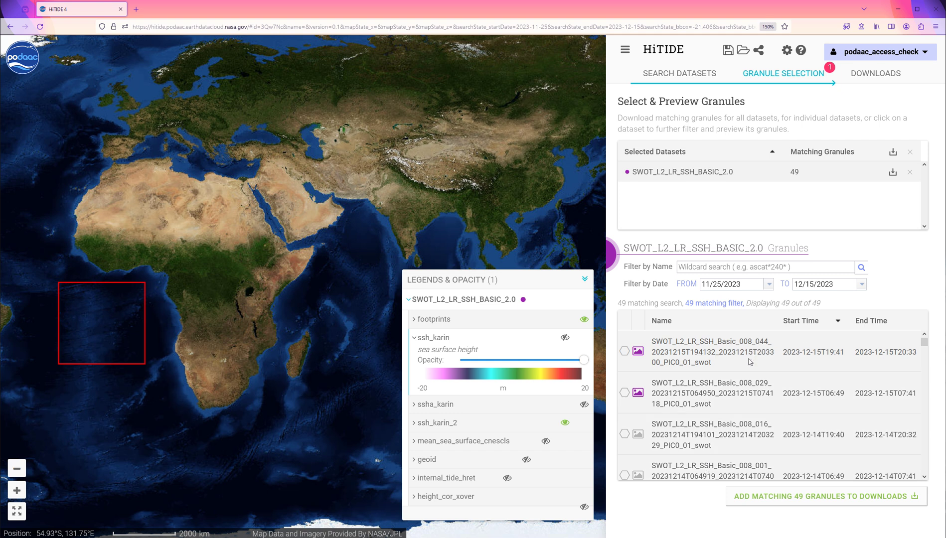
pyautogui.rightClick(750, 362)
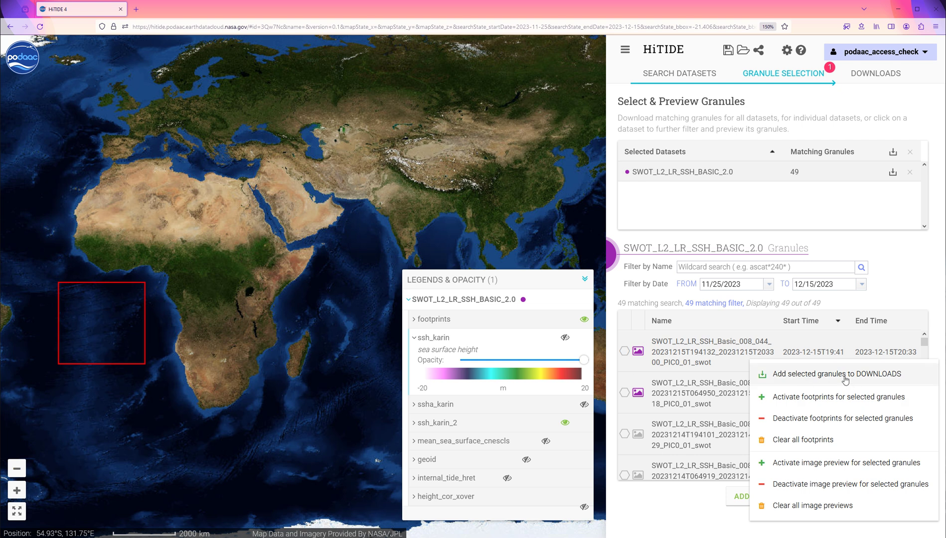
pyautogui.click(802, 381)
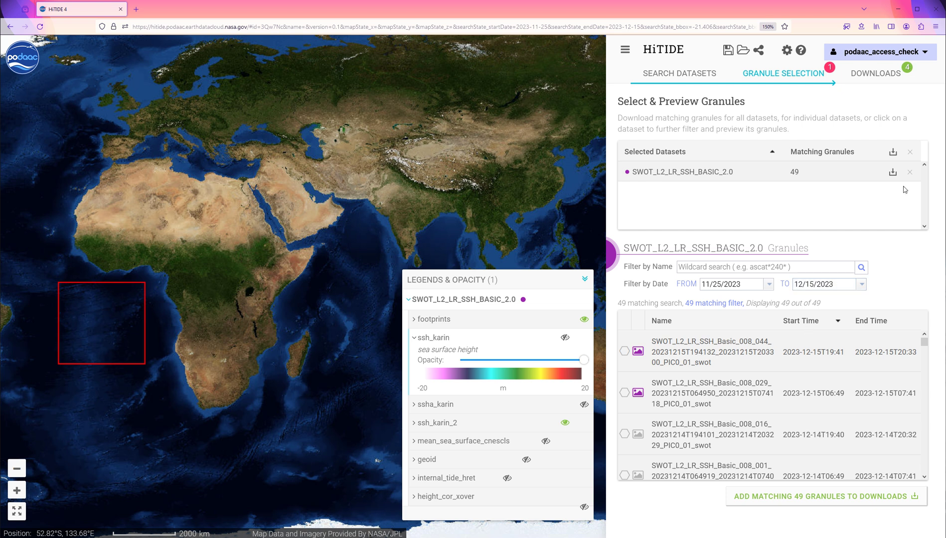
# Expand the SWOT download's details, granule names and extraction variables on the Downloads page
pyautogui.click(883, 76)
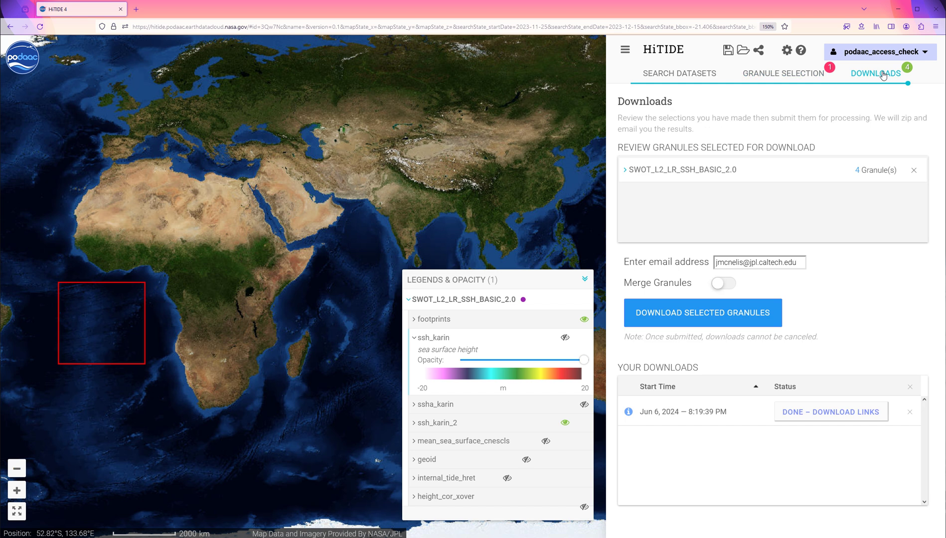
pyautogui.click(624, 171)
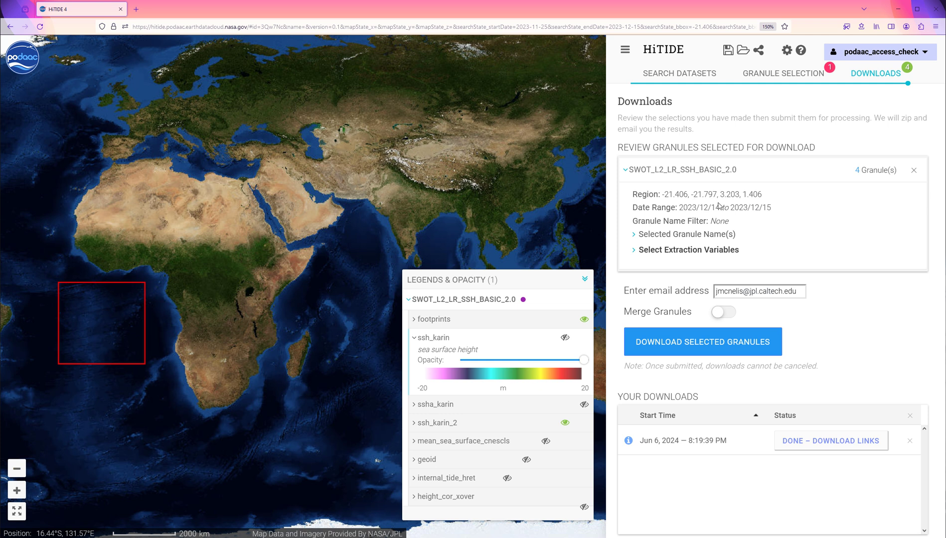
pyautogui.click(633, 234)
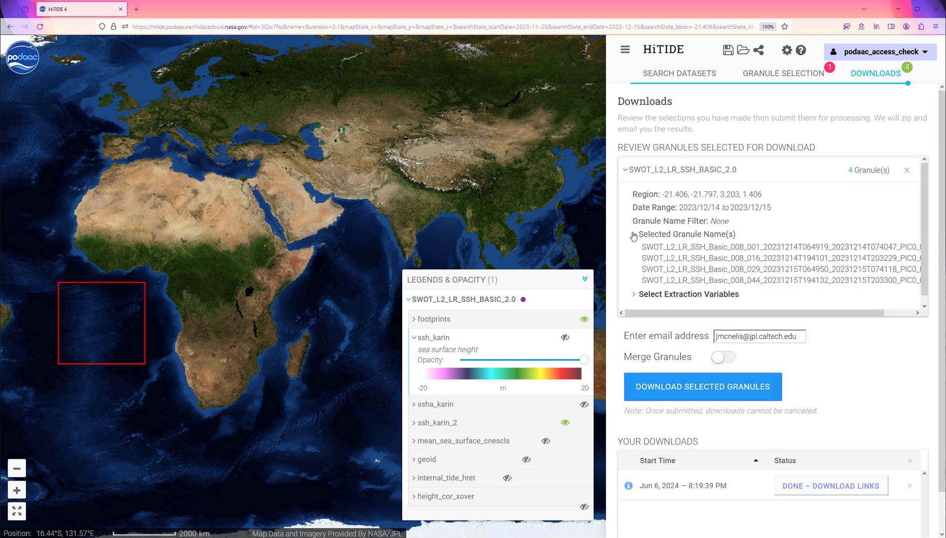
pyautogui.click(635, 301)
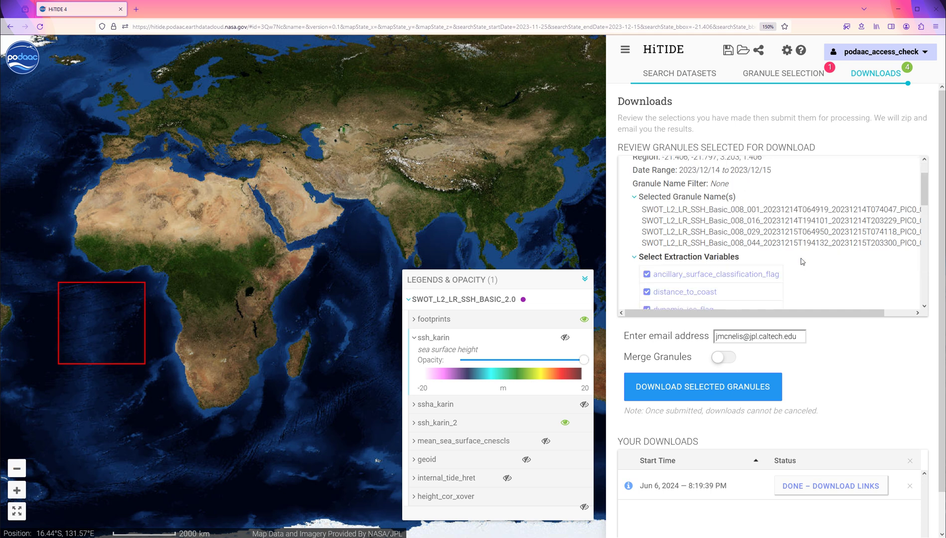
# Toggle distance_to_coast and dynamic_ice_flag off and back on, keeping all variables included
pyautogui.scroll(-1, 802, 262)
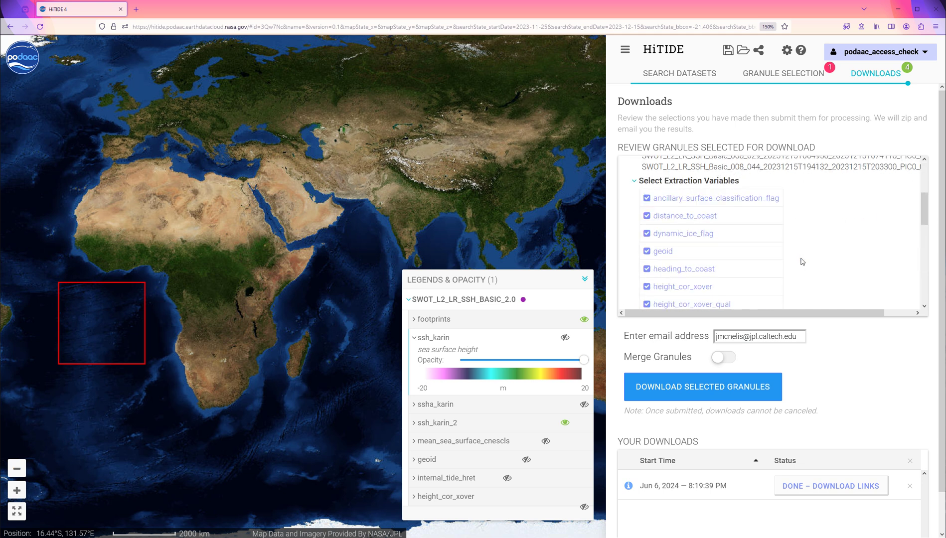
pyautogui.click(647, 216)
pyautogui.click(647, 233)
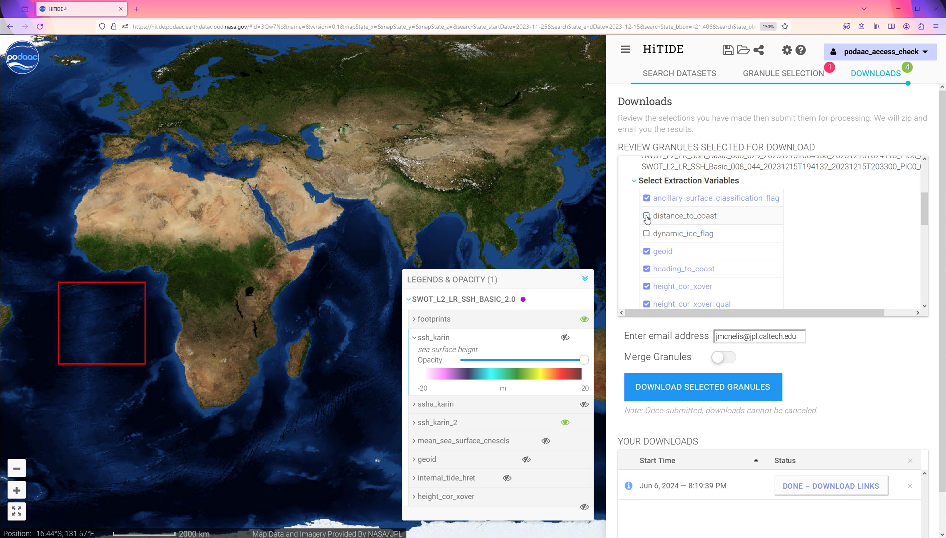
pyautogui.click(646, 216)
pyautogui.click(646, 233)
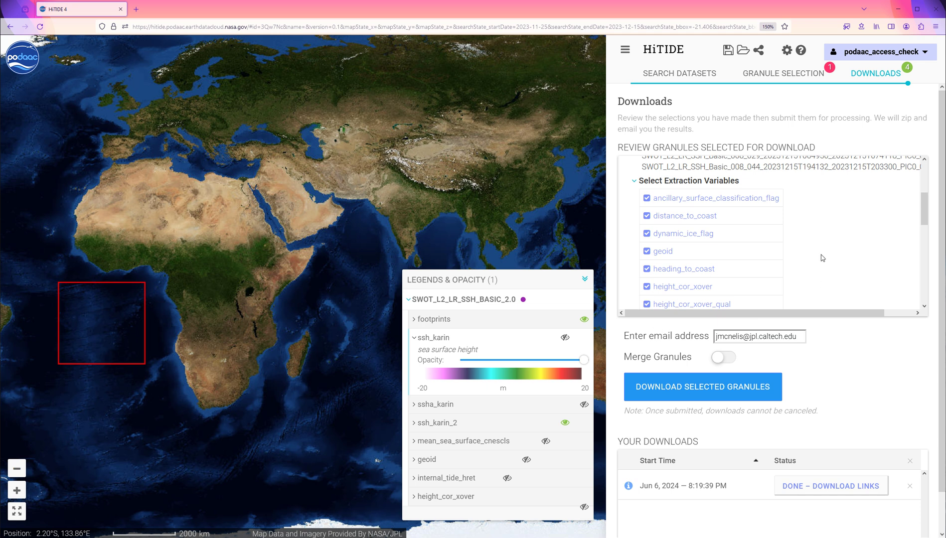
# Submit the SWOT download job so it starts processing
pyautogui.click(689, 390)
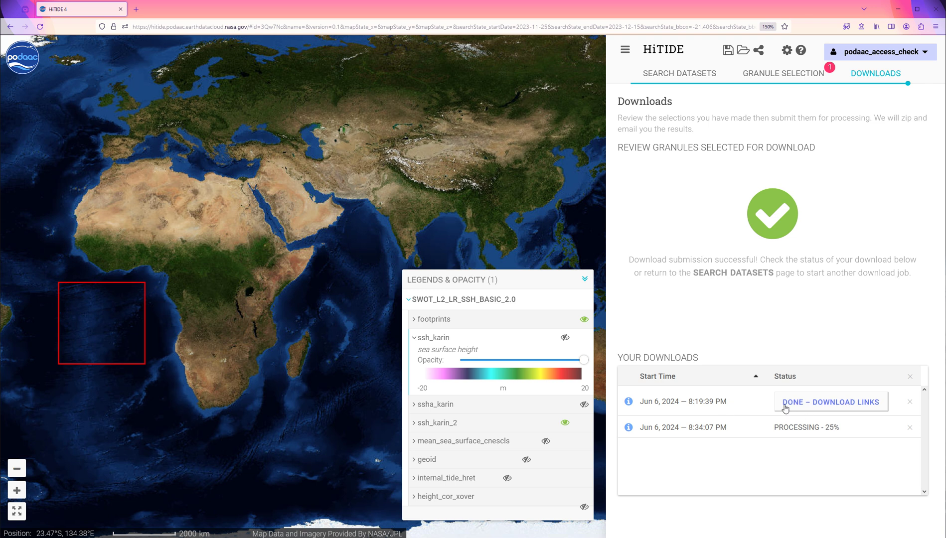
# Show the finished job's download links for its three subsetted .nc4 files
pyautogui.click(827, 403)
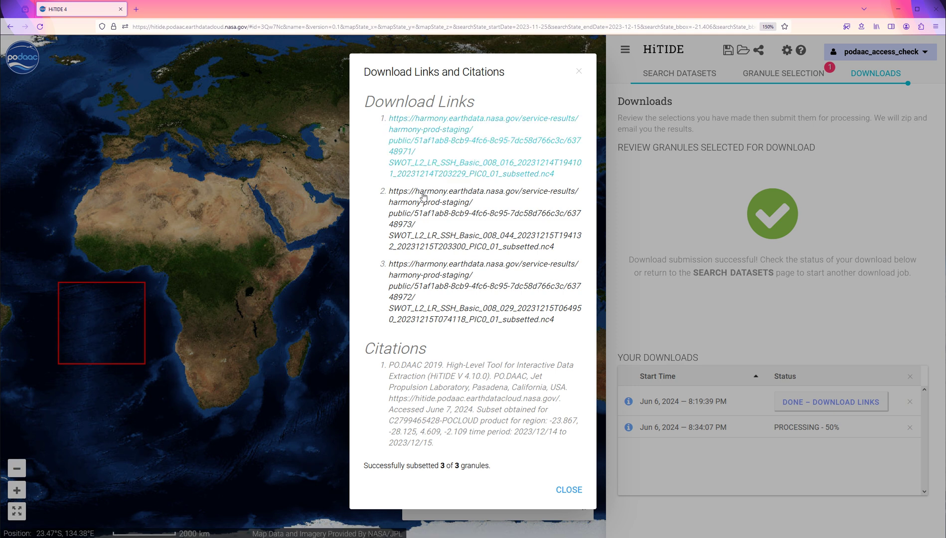
pyautogui.moveTo(555, 327); pyautogui.dragTo(369, 117)
pyautogui.click(364, 213)
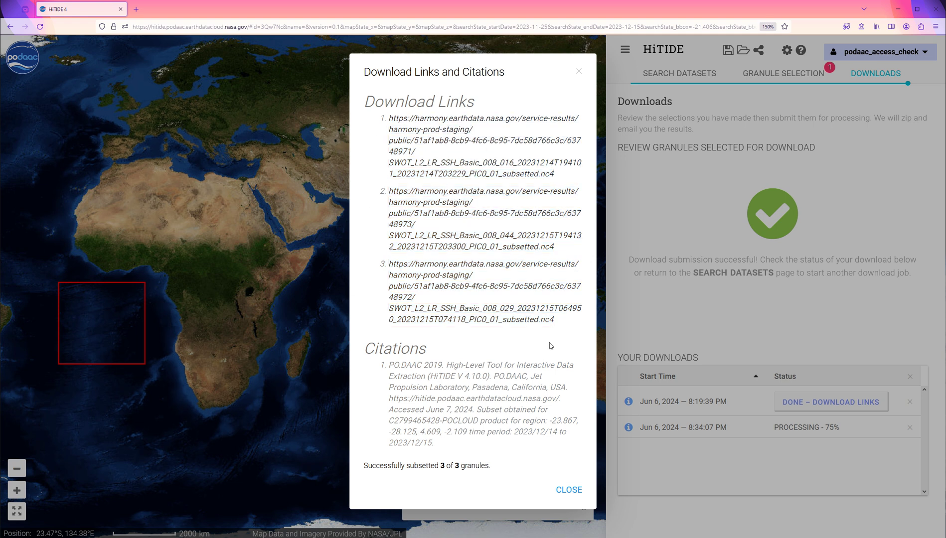